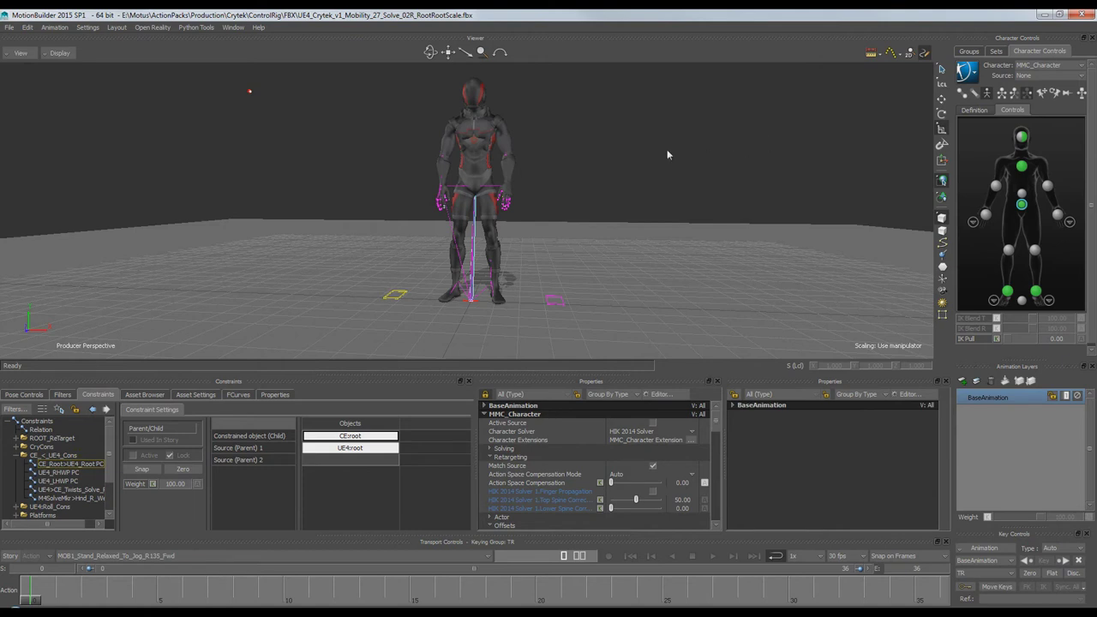
Step: Select the TgtRoot_Proxy P1 group and scale its root proxy uniformly to 0.75
click(968, 52)
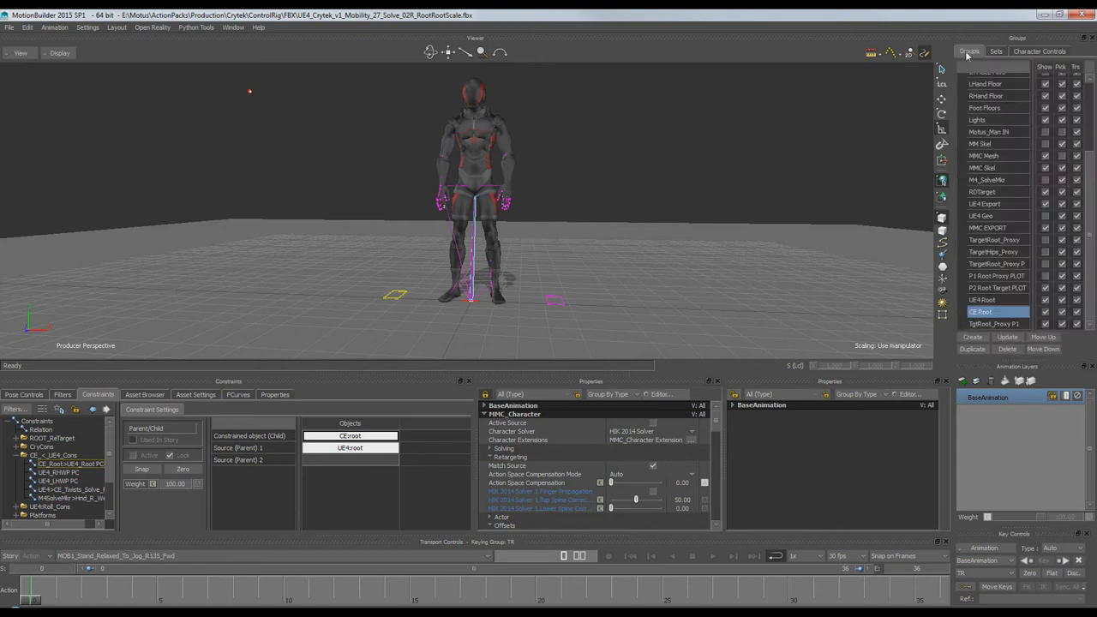
click(994, 325)
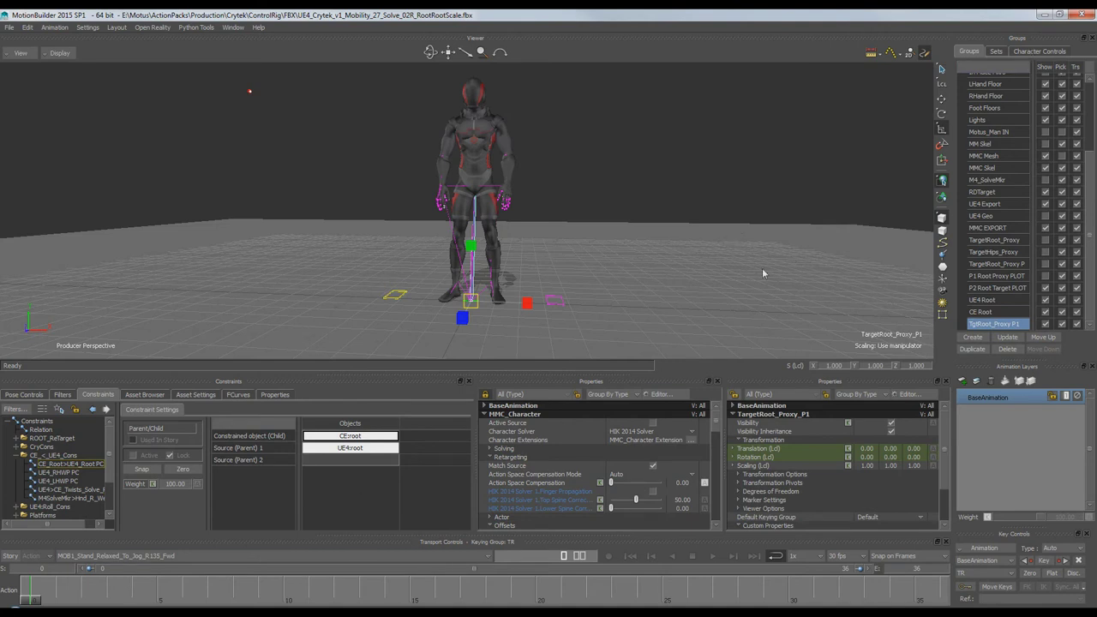
double_click(830, 367)
text(.75)
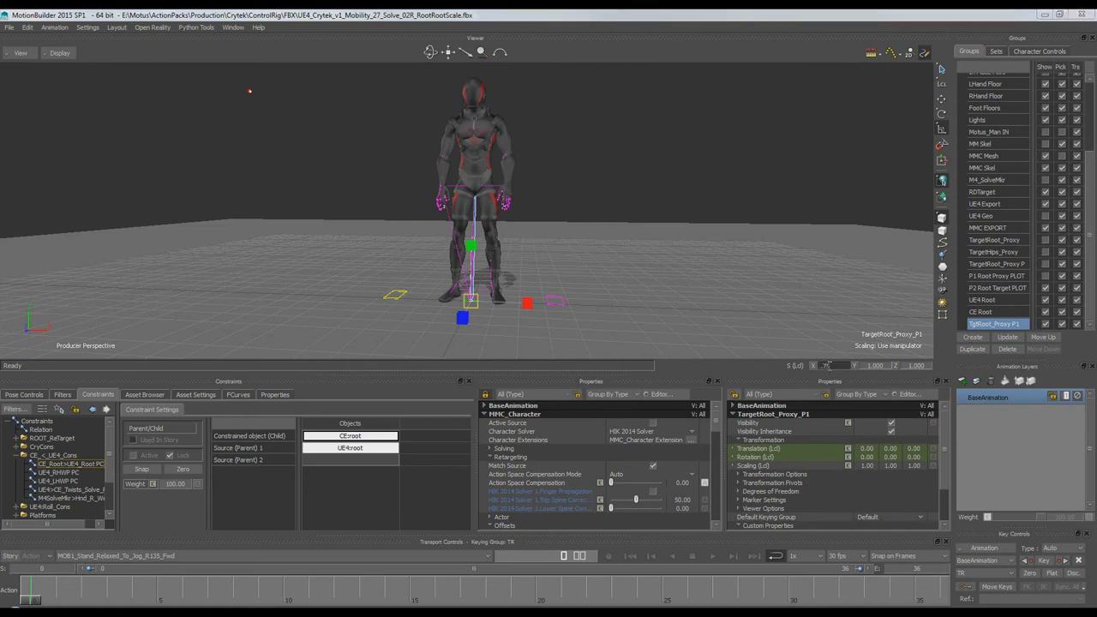
key(Return)
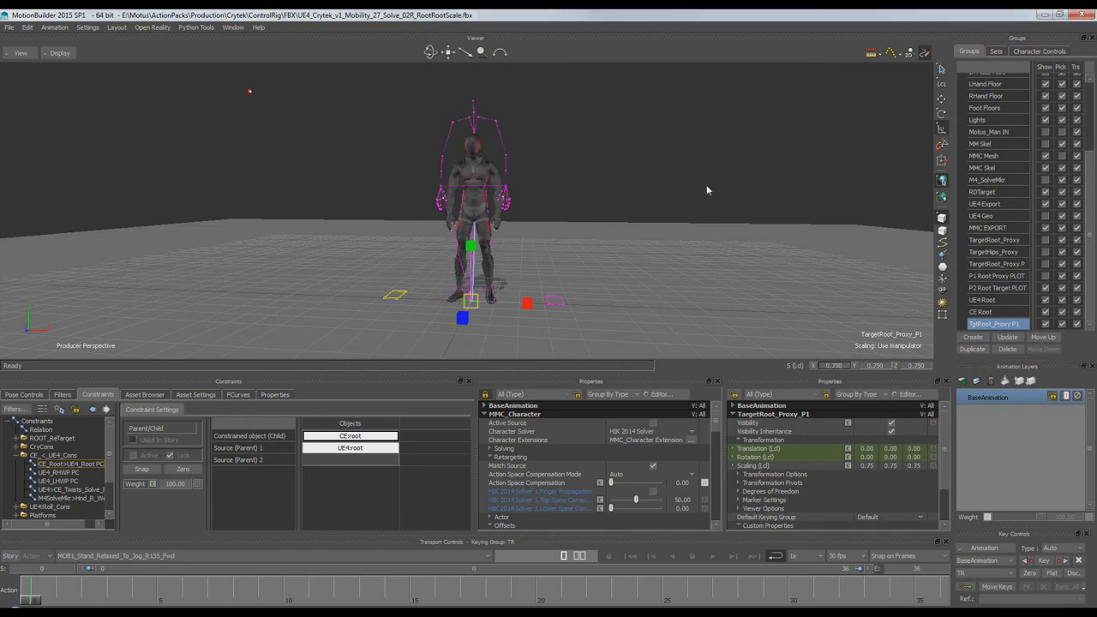
Step: Activate the CE_Root>UE4_Root parent/child constraint during playback and return to the first frame
key(ctrl+space)
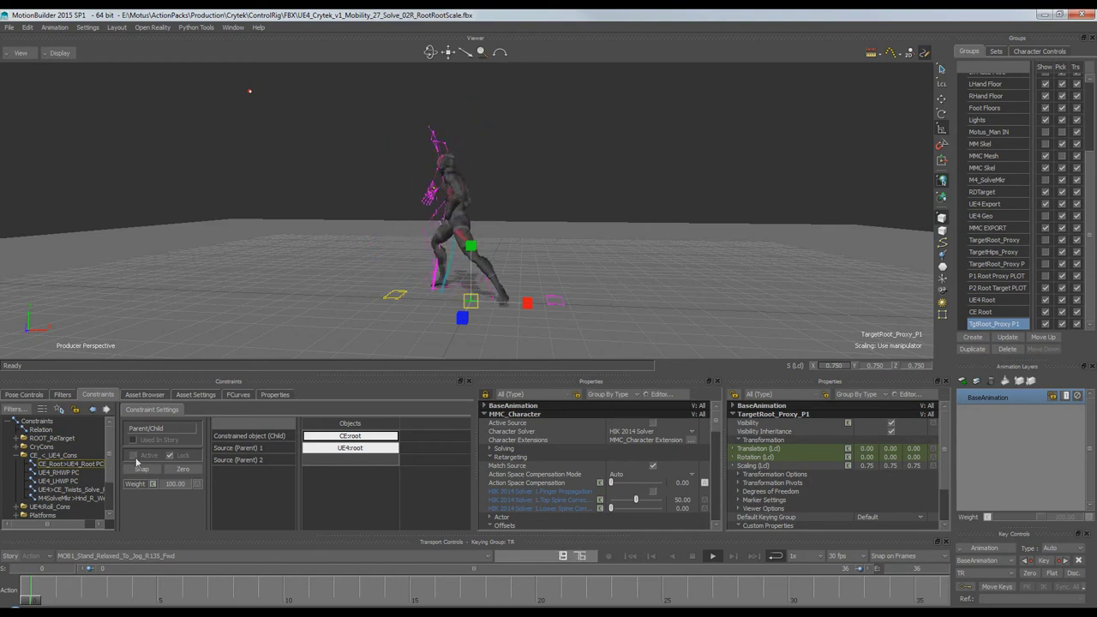
click(132, 456)
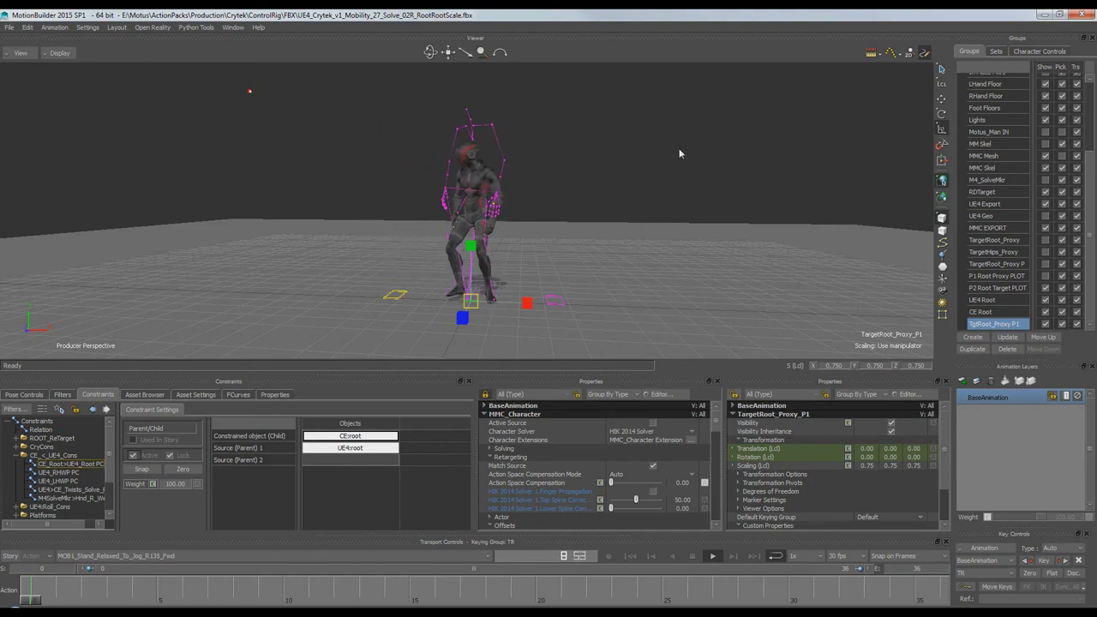
click(629, 556)
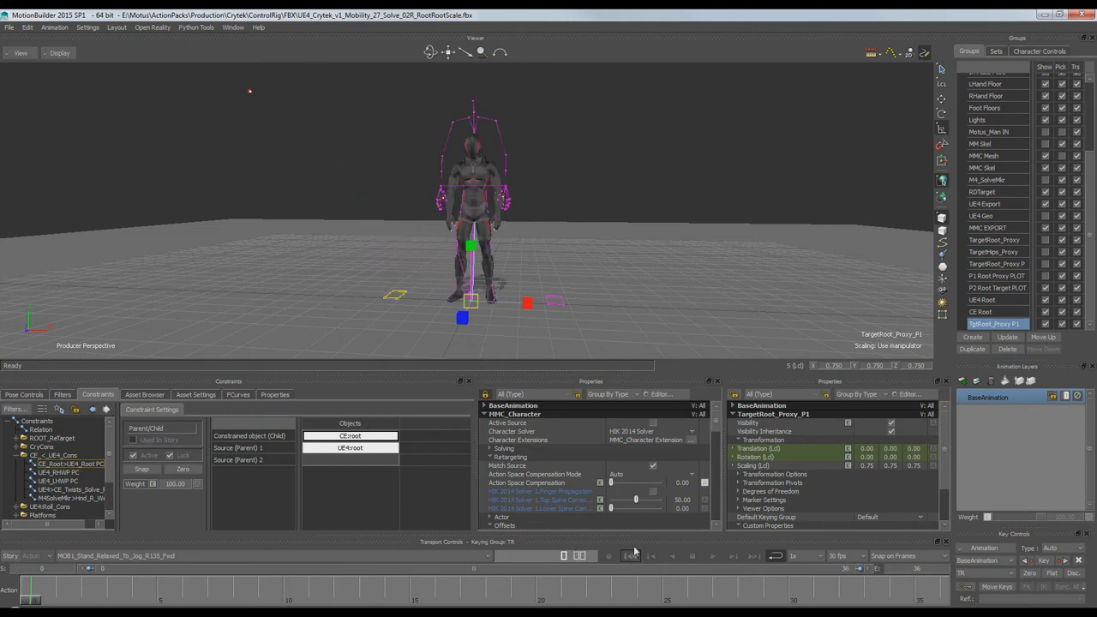
Step: Set the source of MMC_Character to UE4_Edit_Character and bake the motion to the skeleton
click(1028, 52)
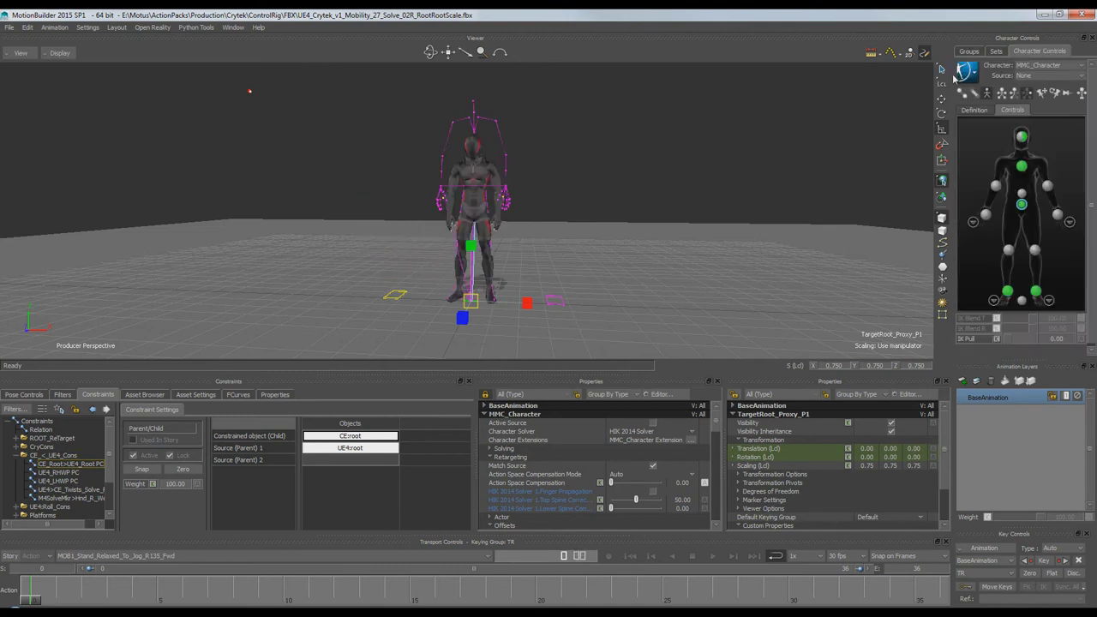
click(1050, 76)
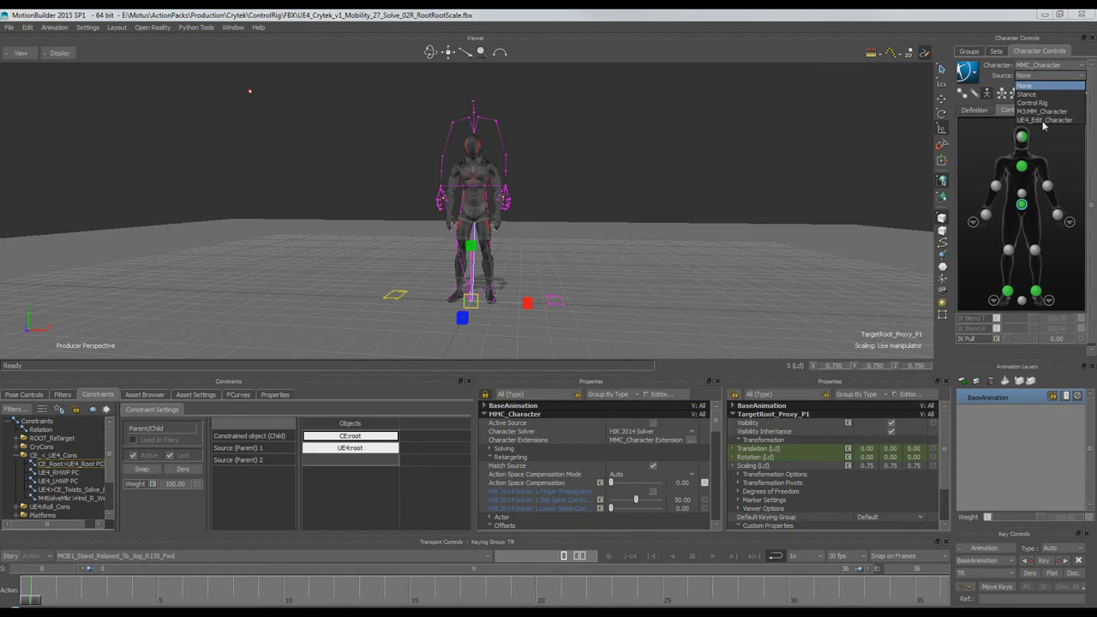
click(1047, 121)
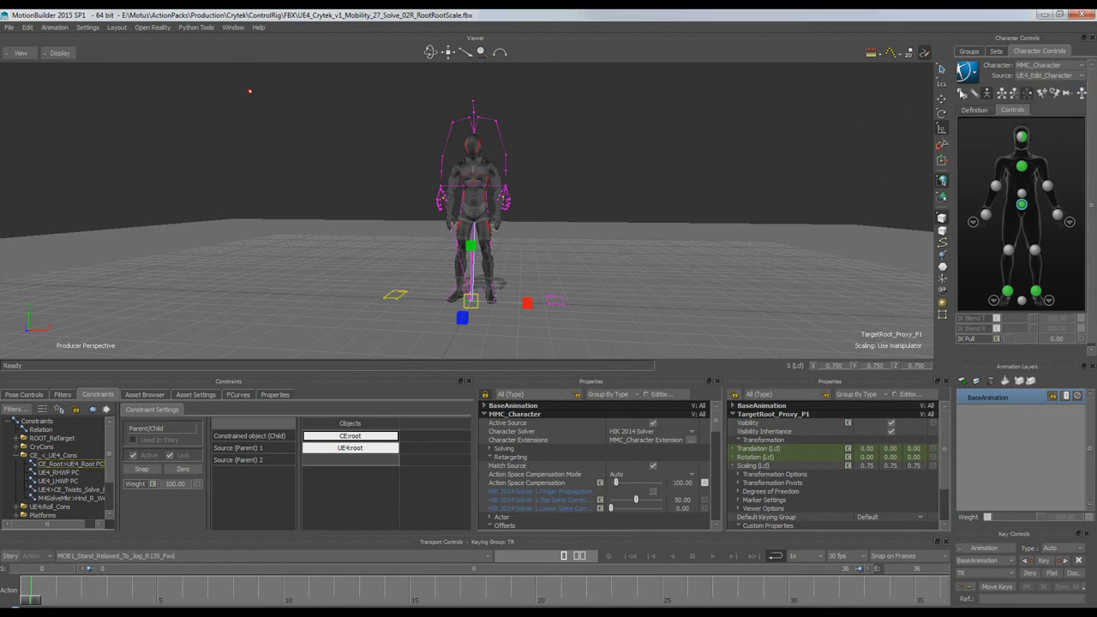
click(968, 77)
mouse_move(976, 133)
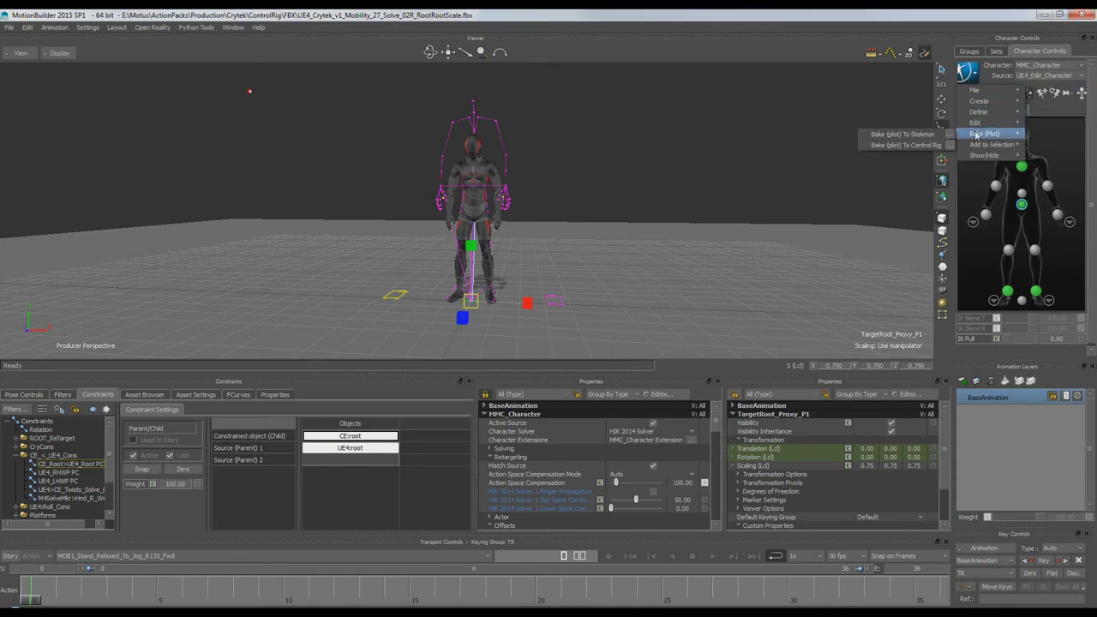
click(908, 134)
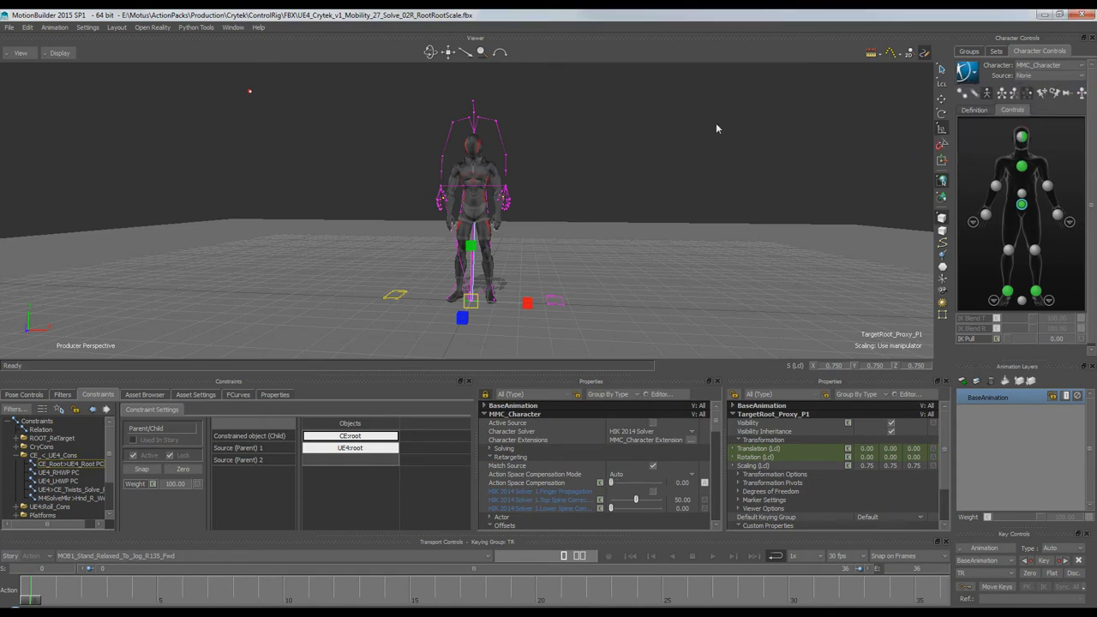
Step: Deactivate the CE_Root>UE4_Root constraint and scrub through the take to check the baked motion against the source skeleton
click(133, 456)
drag(28, 600, 1060, 573)
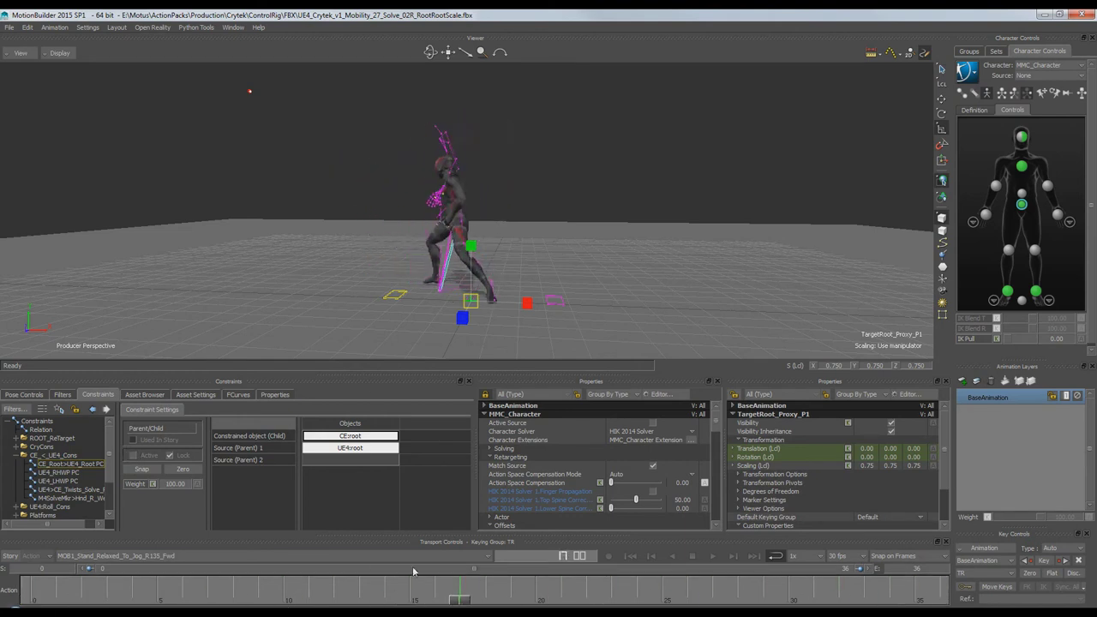
click(237, 586)
drag(237, 587, 586, 592)
ctrl+shift+drag(686, 177, 663, 209)
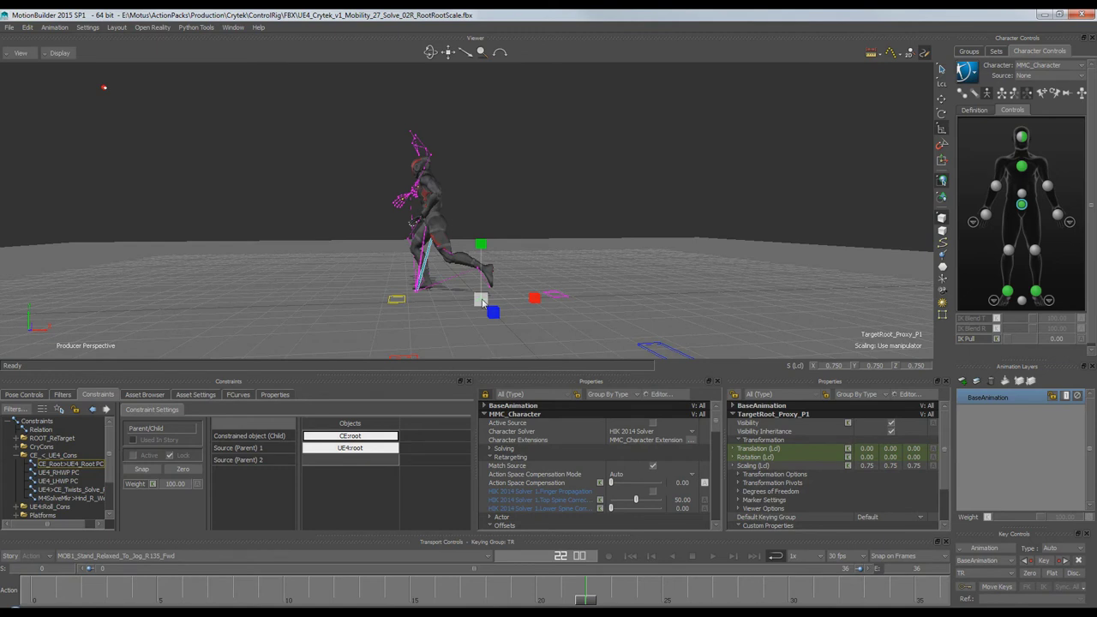
Step: Enlarge TargetRoot_Proxy_P1 uniformly to about 1.38 during playback and cycle the viewer's display modes
drag(481, 300, 652, 193)
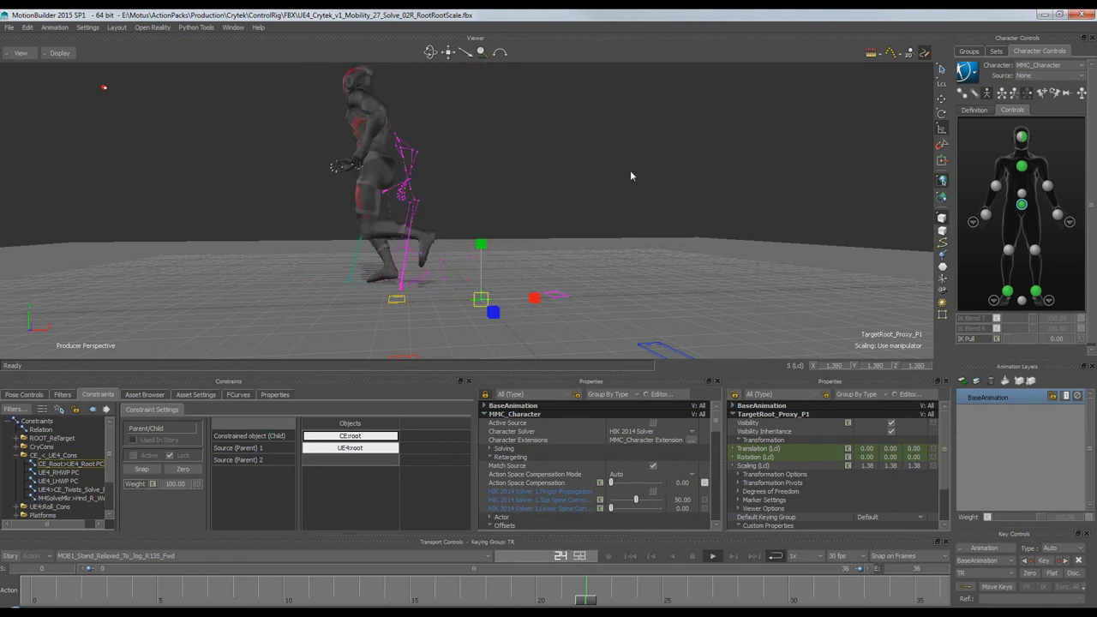
key(ctrl+a)
key(ctrl+a)
key(ctrl+a)
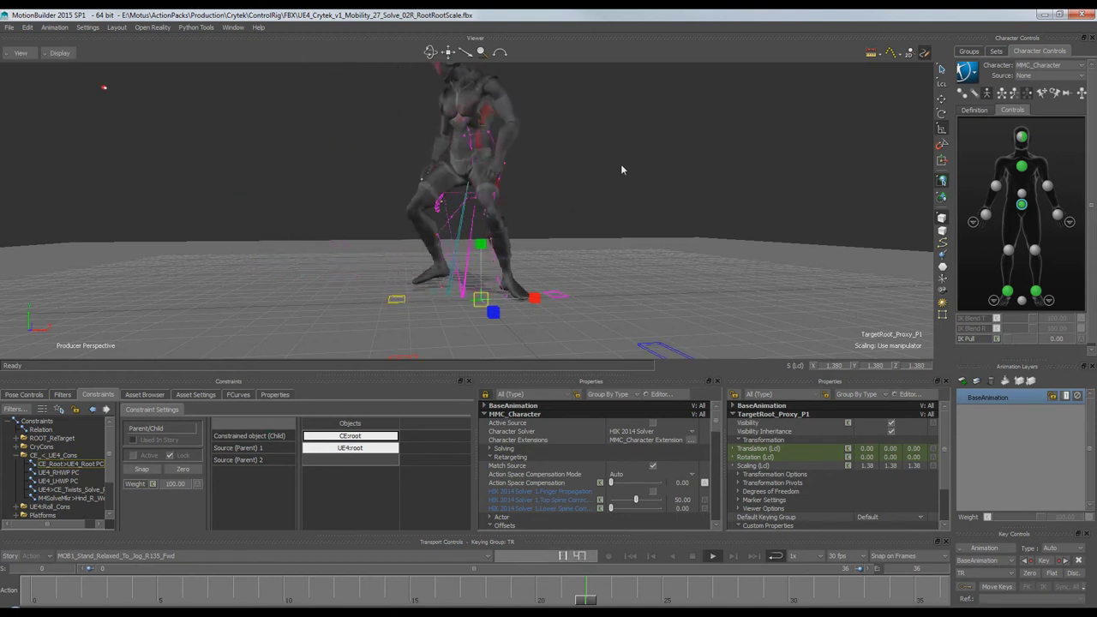
Step: Shrink TargetRoot_Proxy_P1, enlarge it to about 1.47, show the scene in X-Ray mode and stop playback
drag(481, 299, 412, 308)
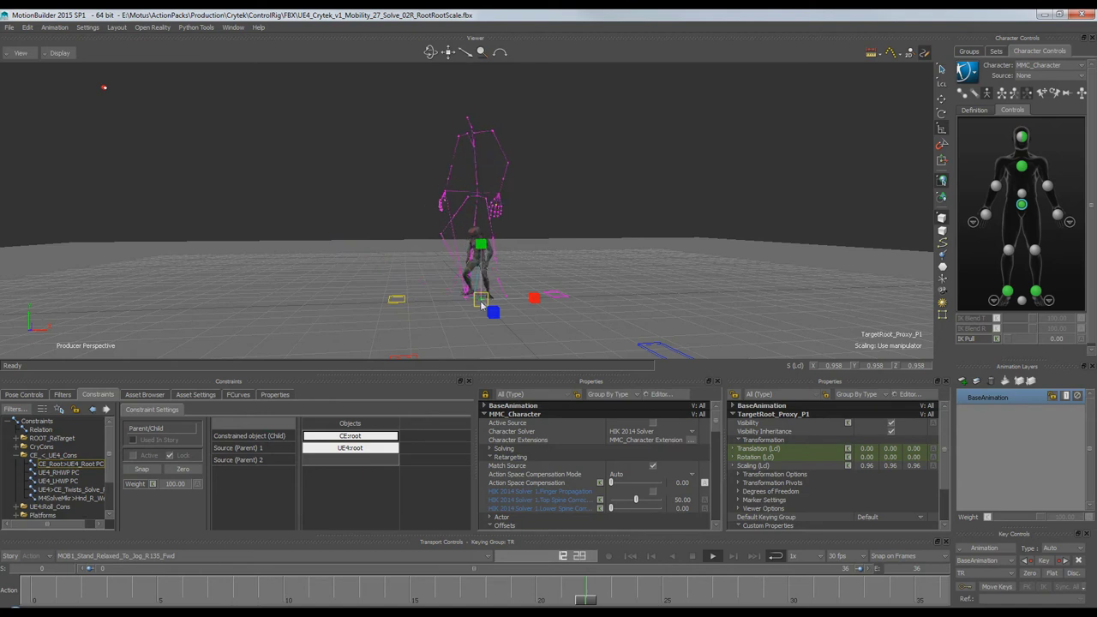
drag(484, 302, 663, 307)
key(ctrl+a)
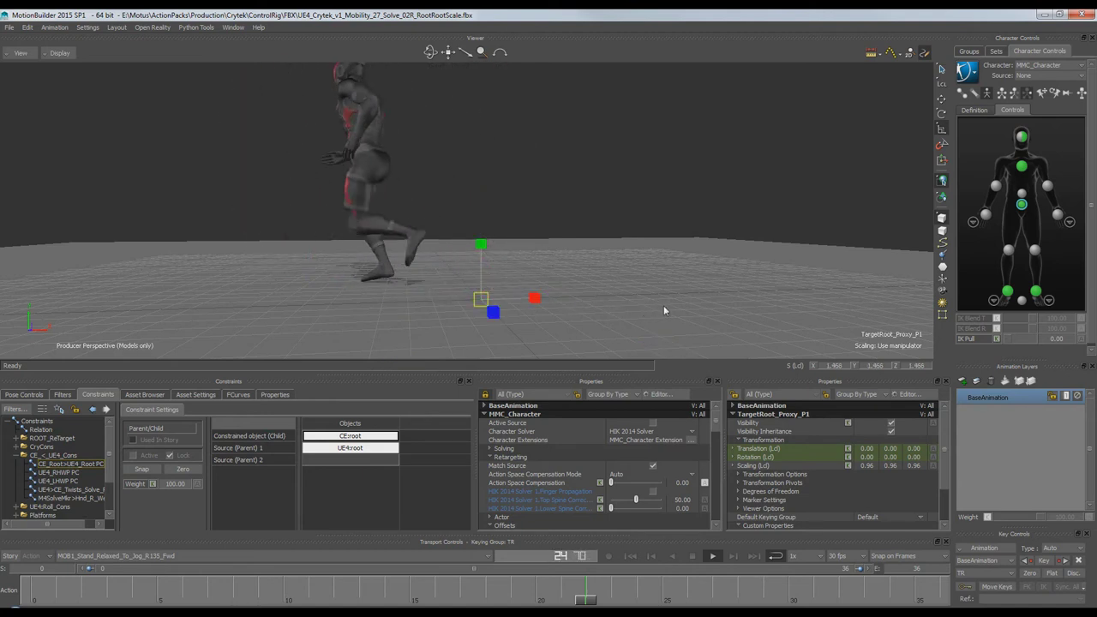
key(ctrl+a)
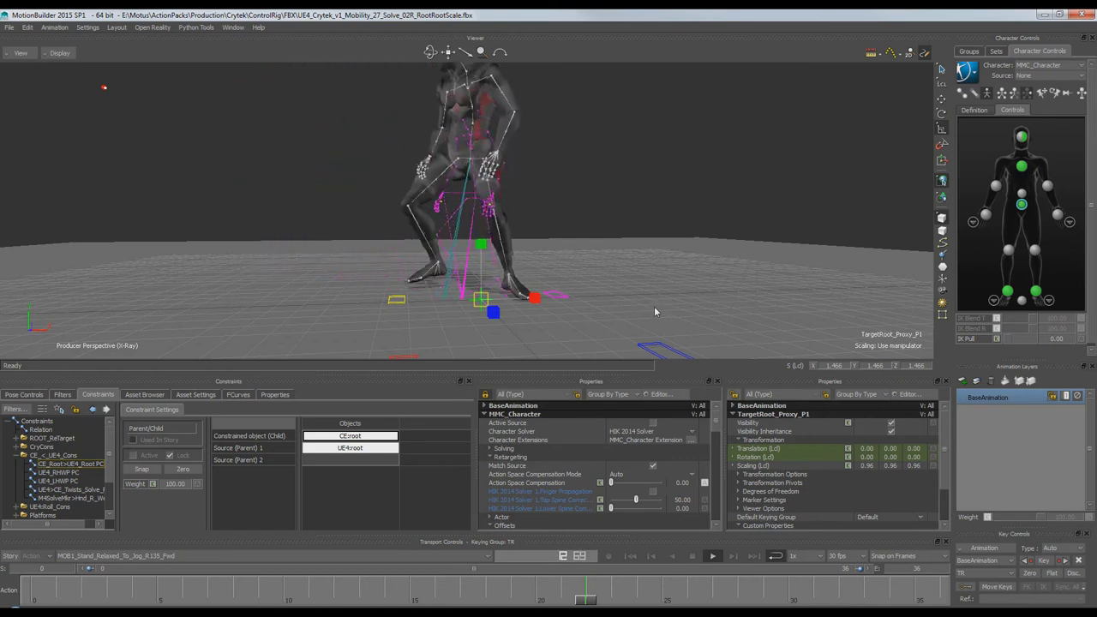
key(ctrl+space)
Step: Reset the scale of TargetRoot_Proxy_P1 to 1 and play back the take, switching the viewer to Models Only
click(840, 369)
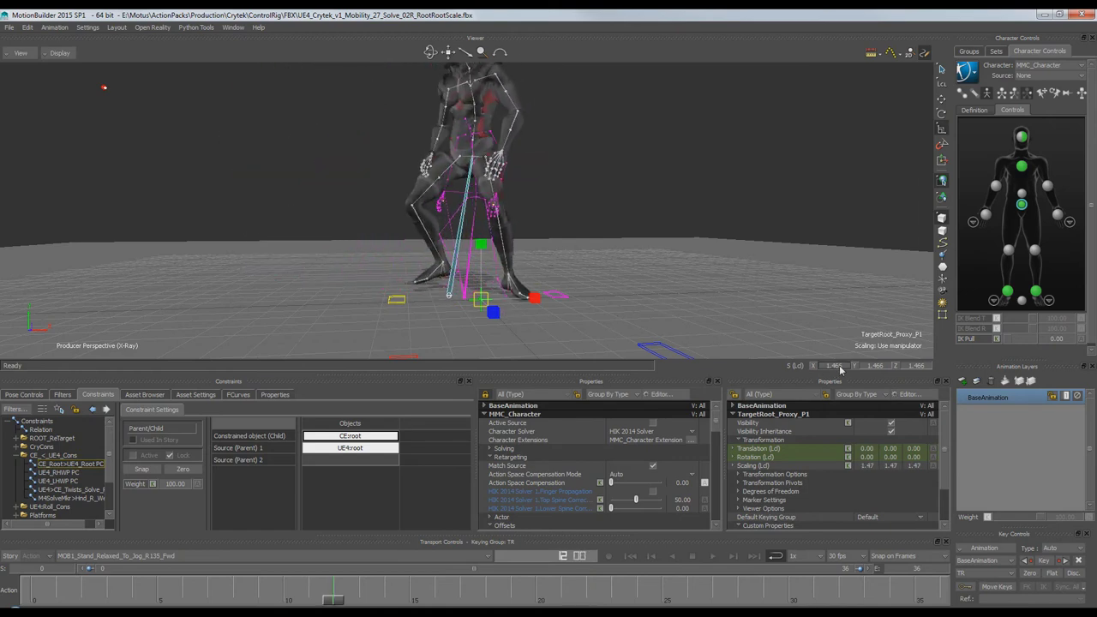
double_click(840, 368)
text(1)
key(Return)
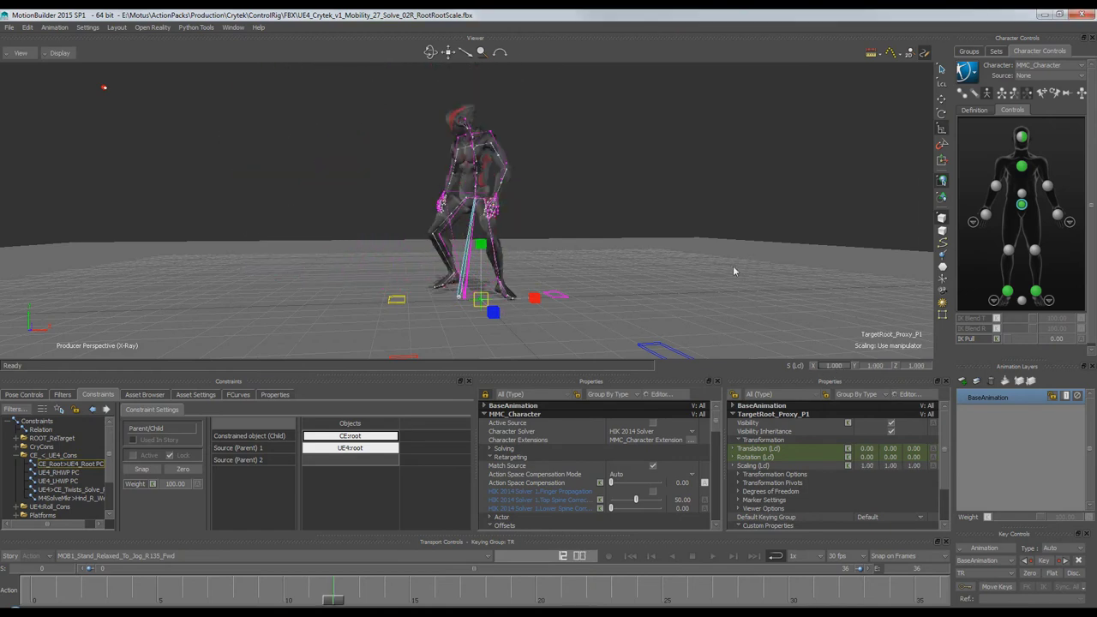
key(space)
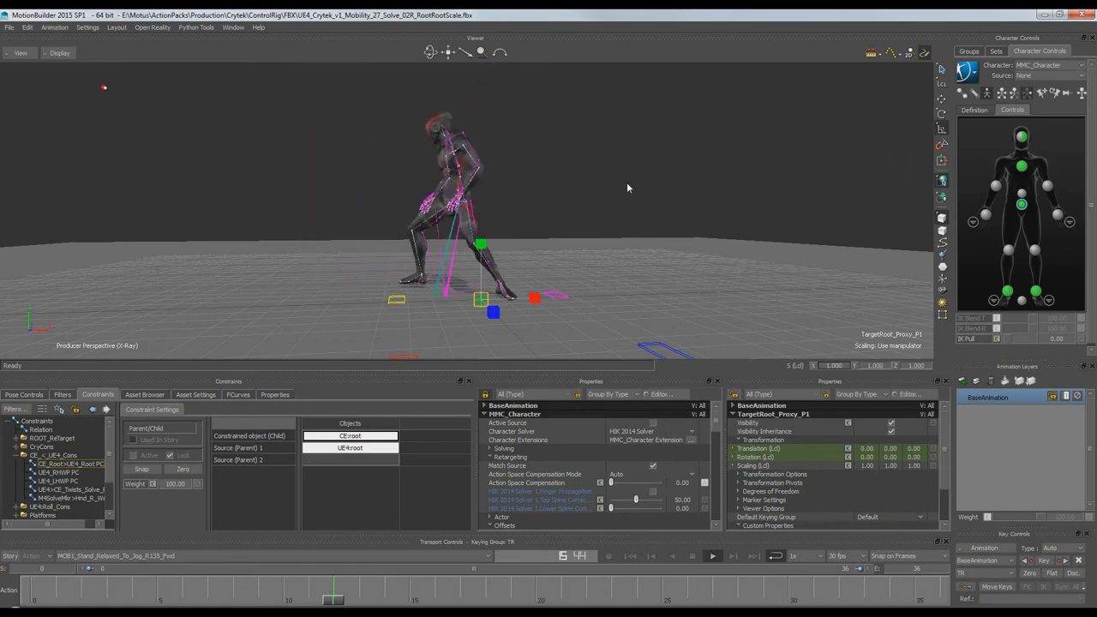
ctrl+shift+drag(677, 170, 671, 219)
key(ctrl+a)
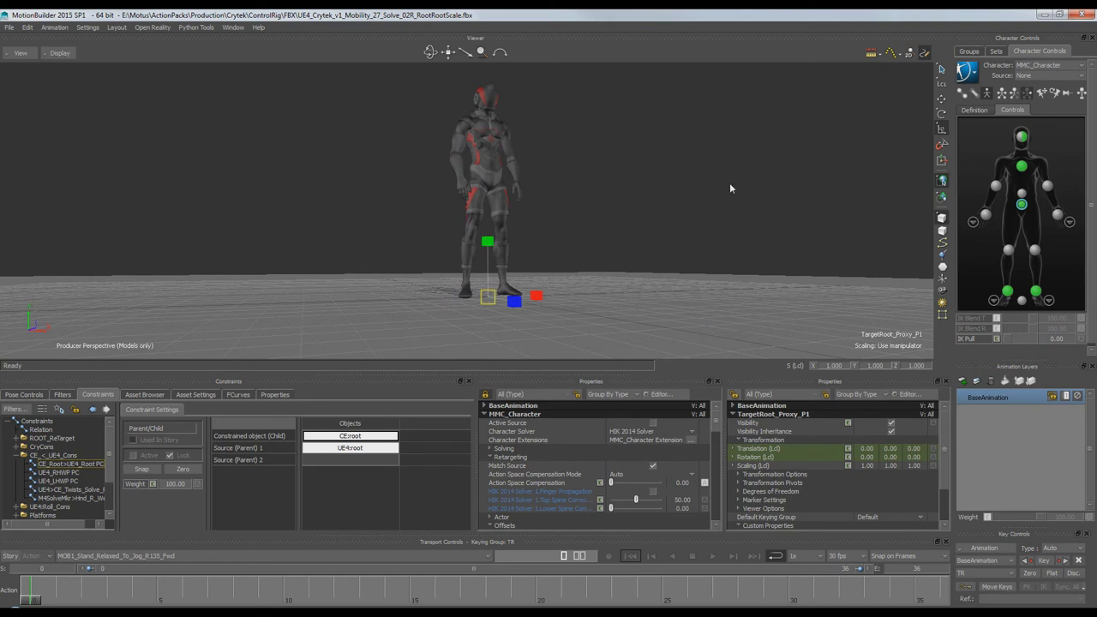
Step: Select the MMC EXPORT group, examine the skeleton hierarchy under TargetRoot_Proxy_P1 in the schematic, and return to the perspective with nothing selected
click(968, 51)
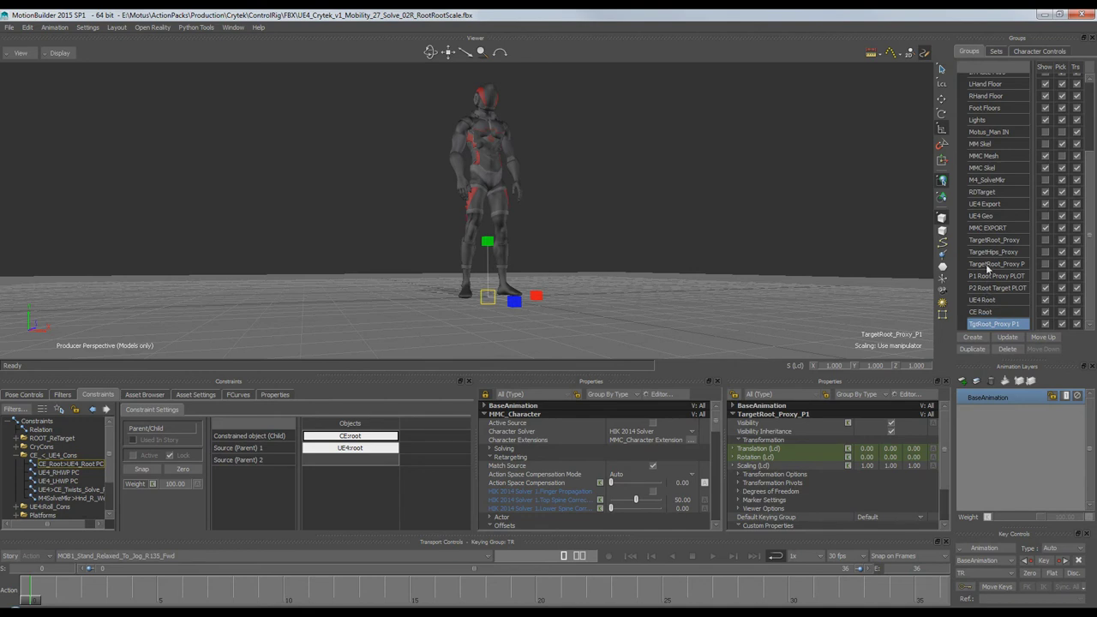
click(990, 228)
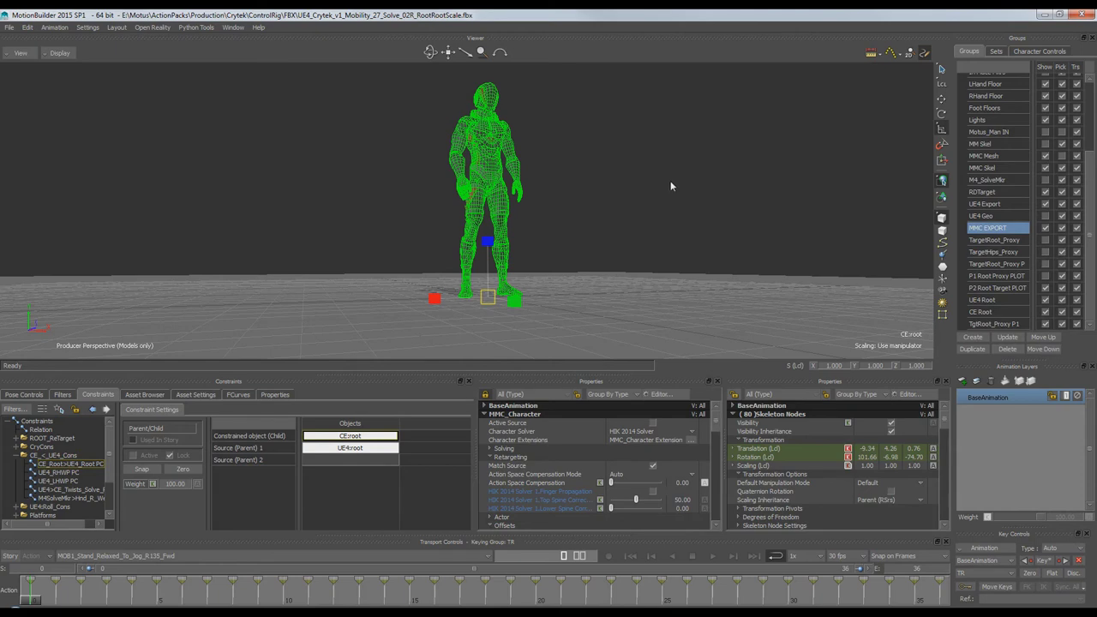
key(ctrl+w)
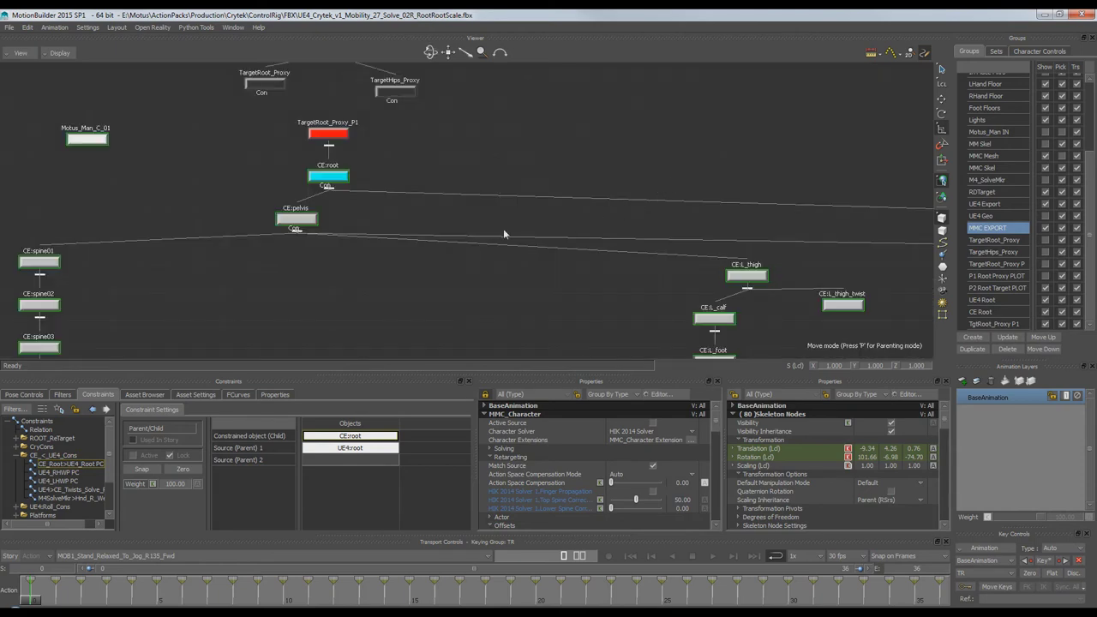
scroll(610, 159, down, 2)
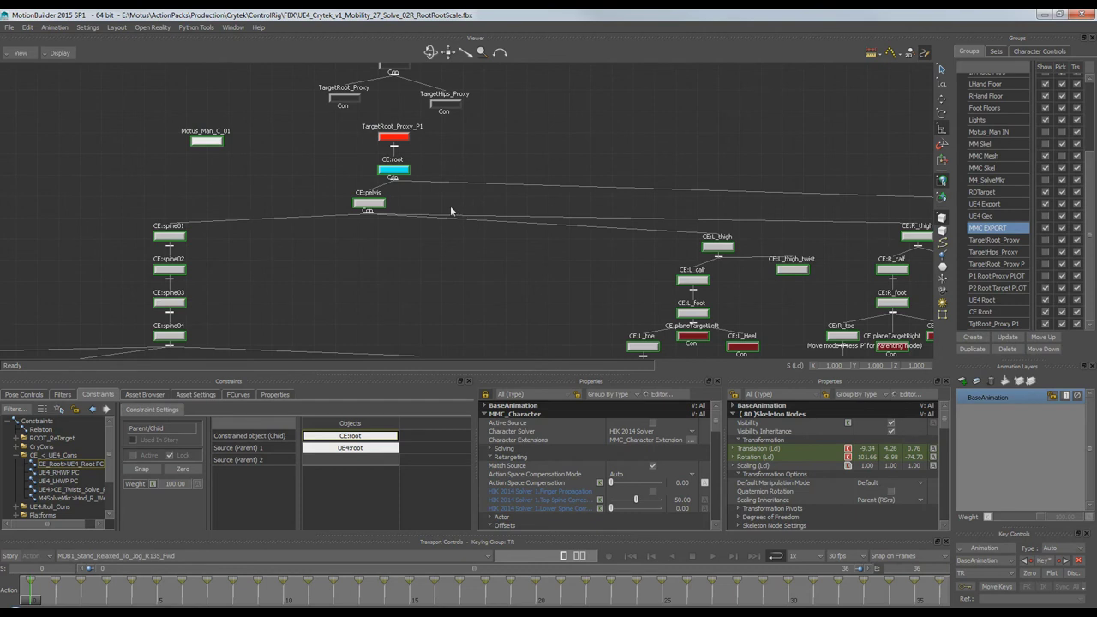
scroll(558, 163, down, 2)
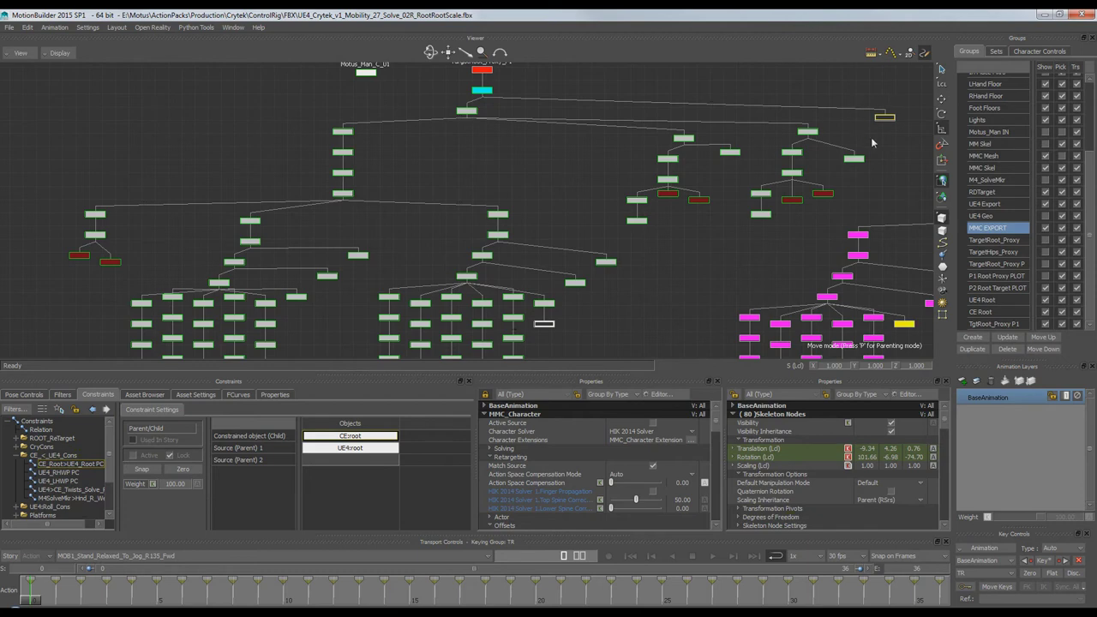
shift+drag(487, 152, 481, 241)
ctrl+drag(535, 156, 559, 153)
scroll(558, 154, up, 3)
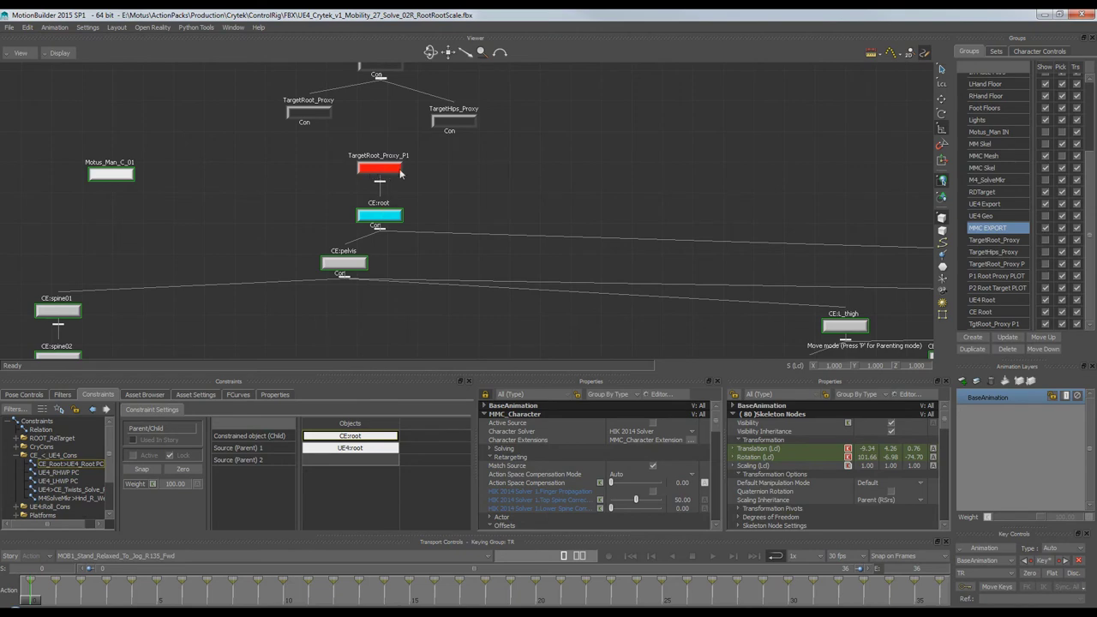
key(ctrl+e)
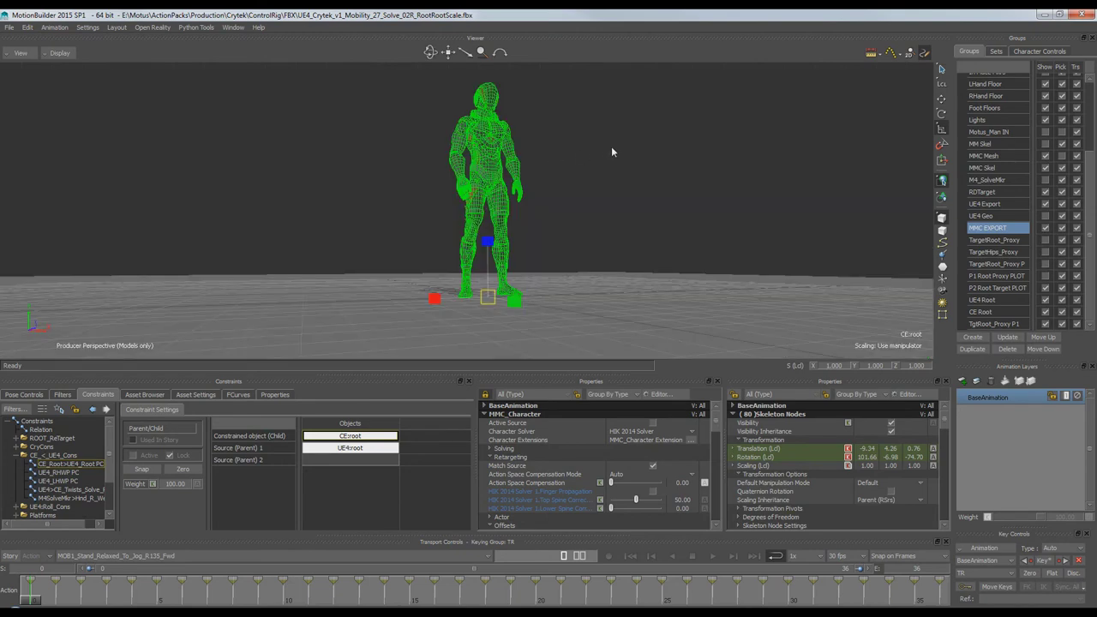
ctrl+shift+drag(611, 148, 618, 164)
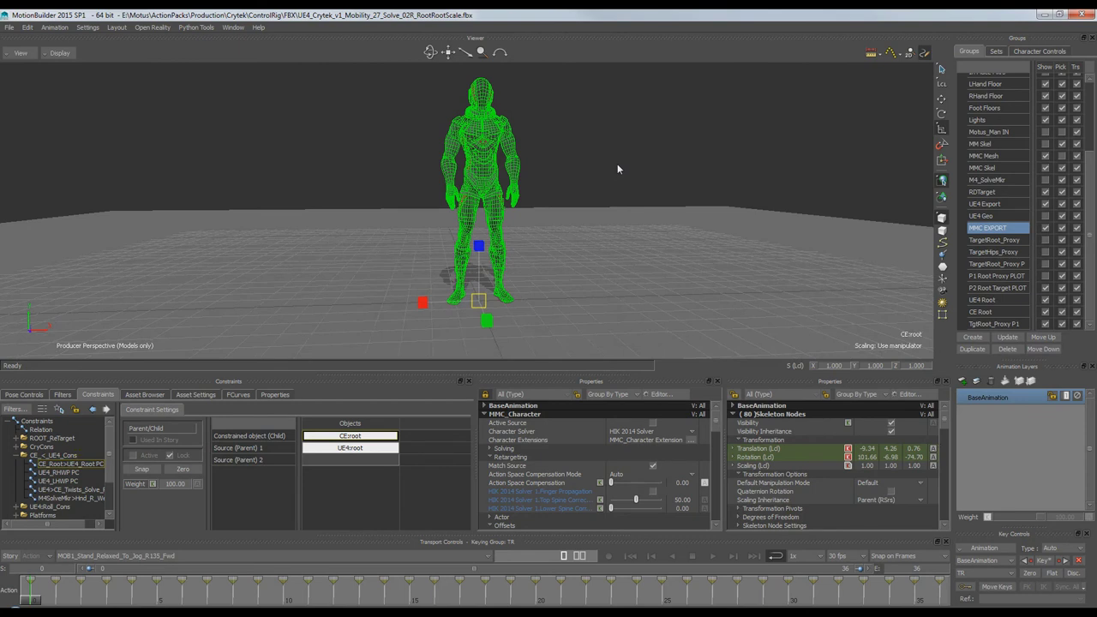
click(654, 131)
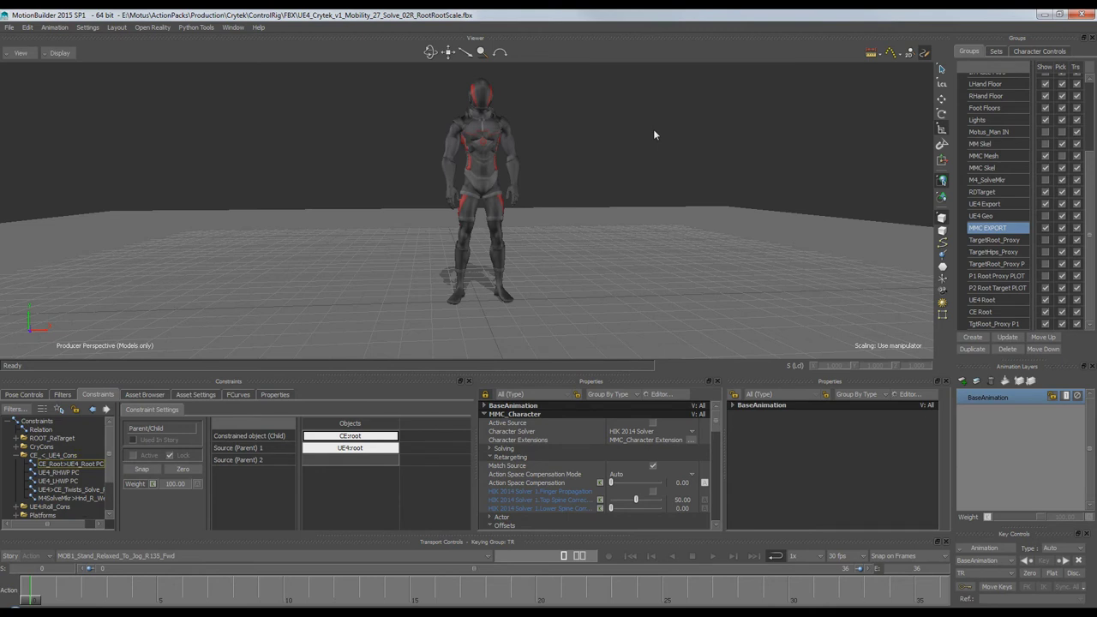
Step: Switch to the MOB1_Run_F_Jump take and view the running character from the side in X-Ray mode
key(ctrl+a)
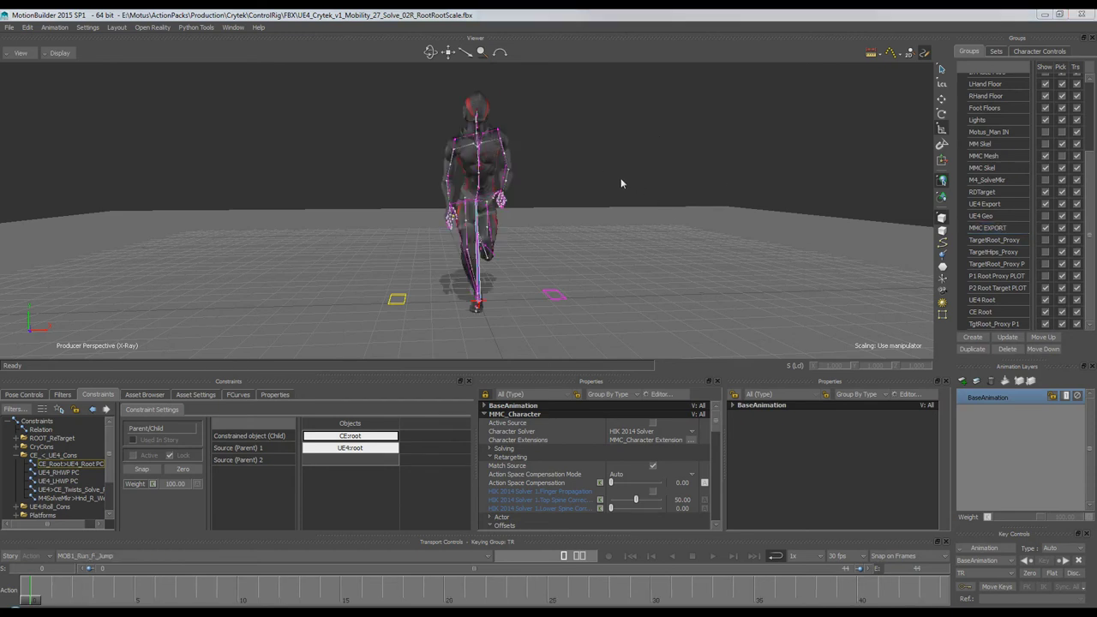
ctrl+shift+drag(621, 179, 703, 183)
shift+drag(737, 135, 710, 134)
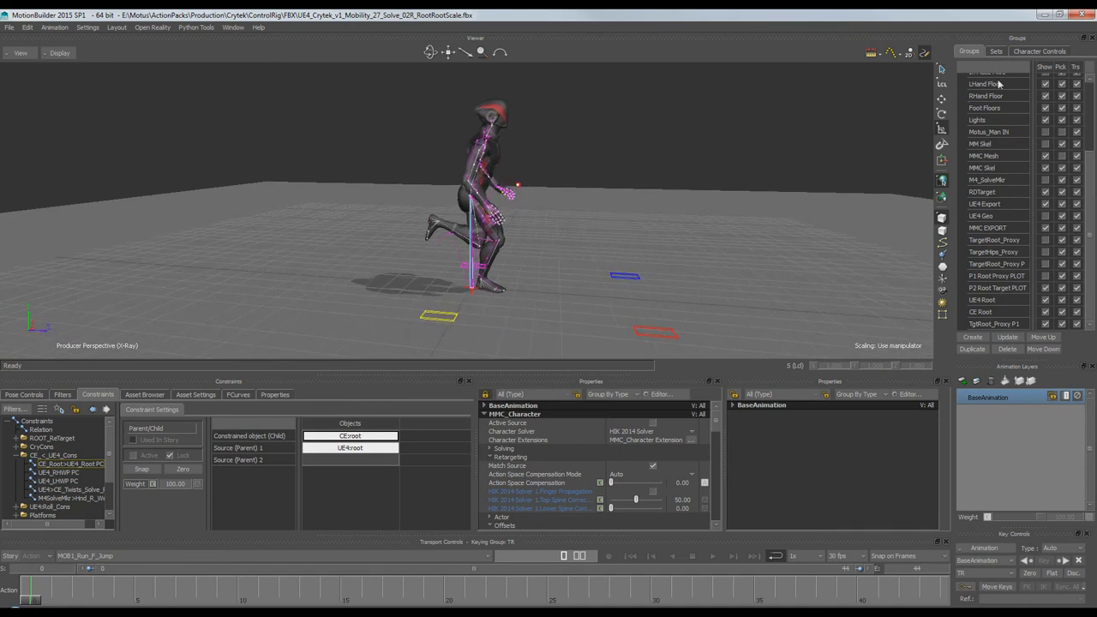
Step: Set the input source of MMC_Character to UE4_Edit_Character in the character controls
click(1025, 54)
click(1032, 77)
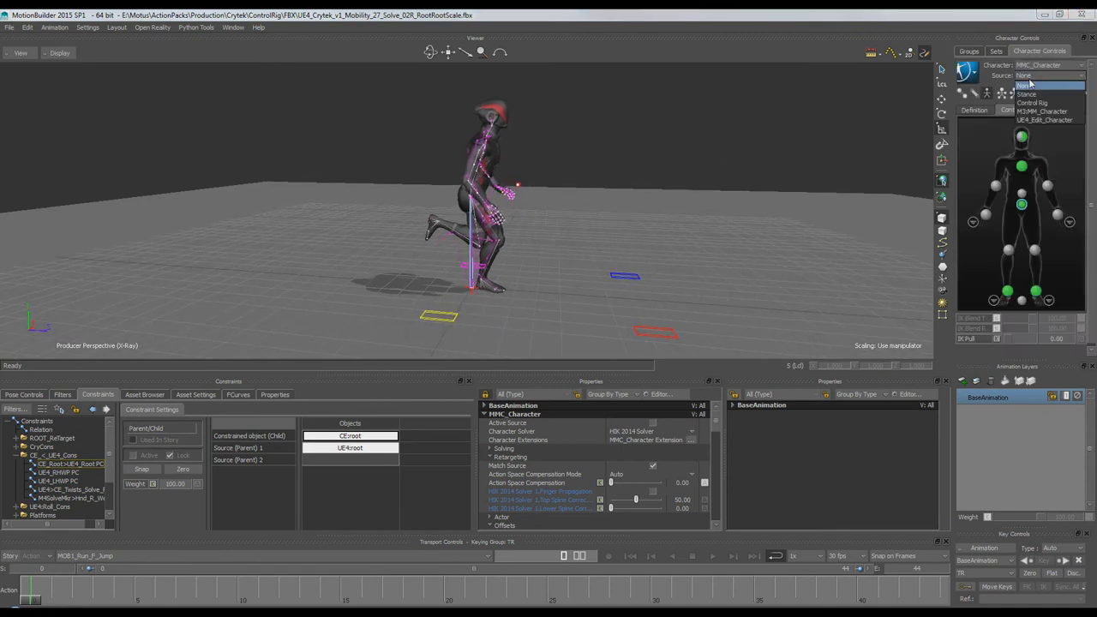
click(1037, 120)
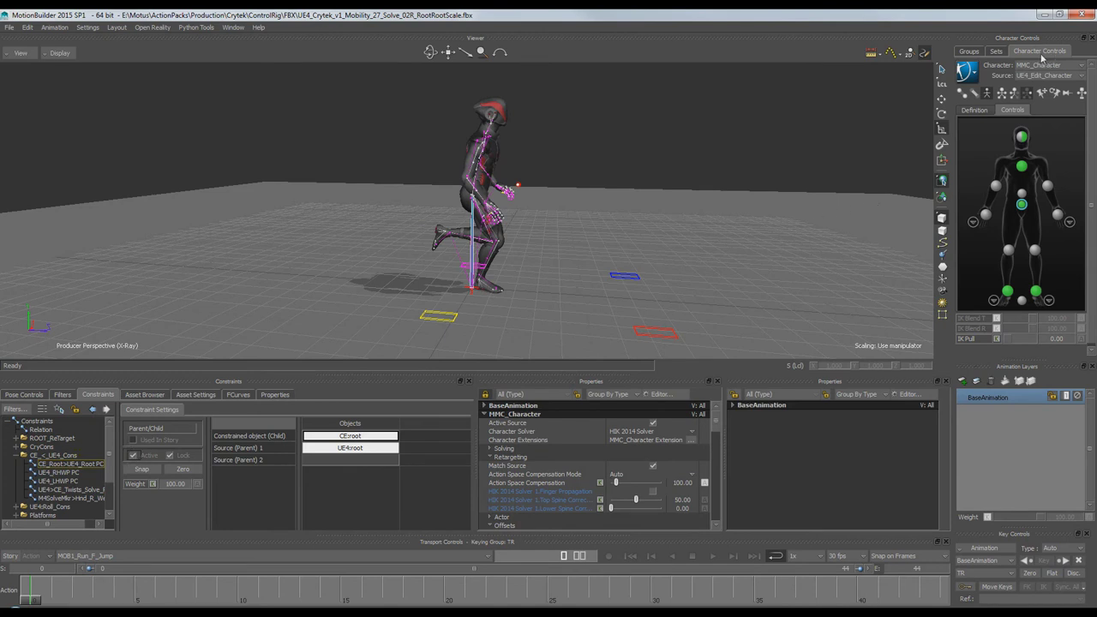
Step: Select the TgtRoot_Proxy P1 group and play back the MOB1_Run_F_Jump take in normal display instead of X-Ray
click(972, 51)
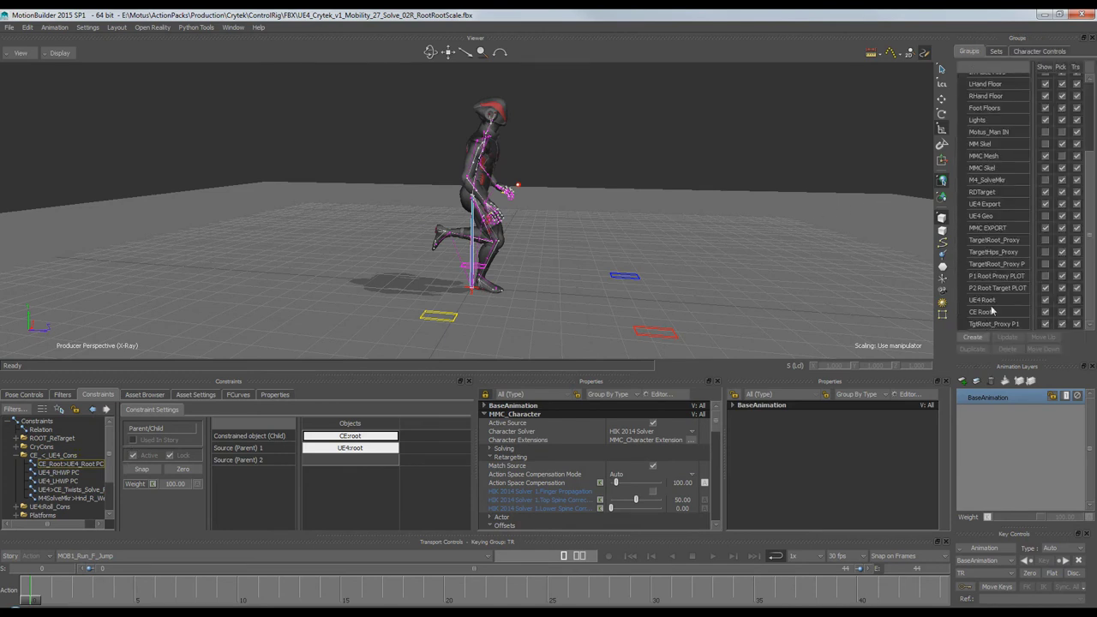
click(994, 324)
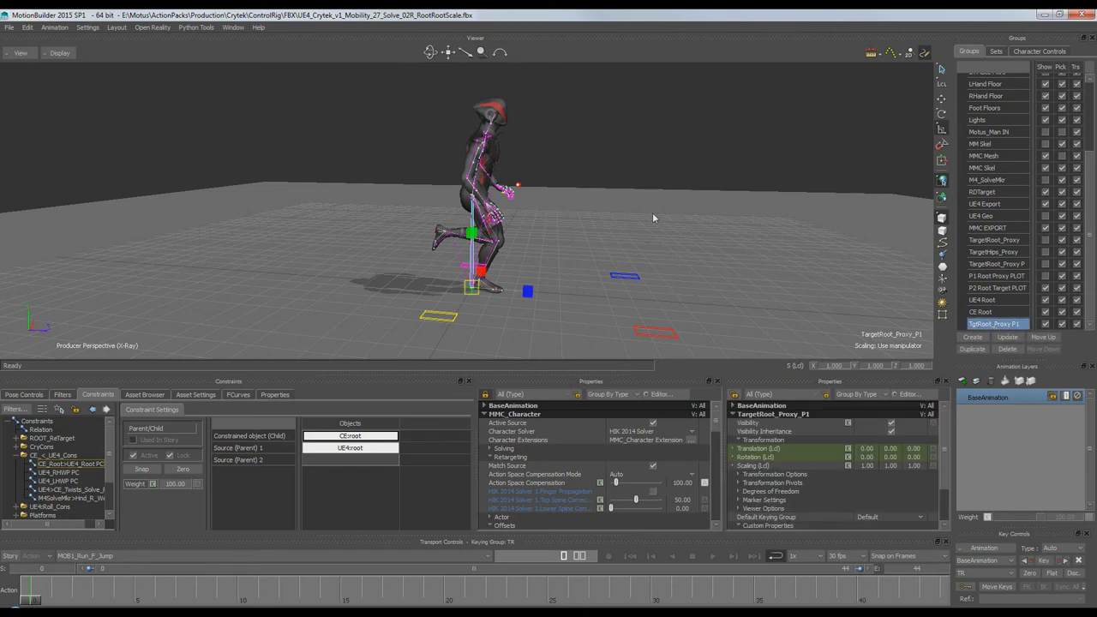
ctrl+drag(647, 196, 622, 251)
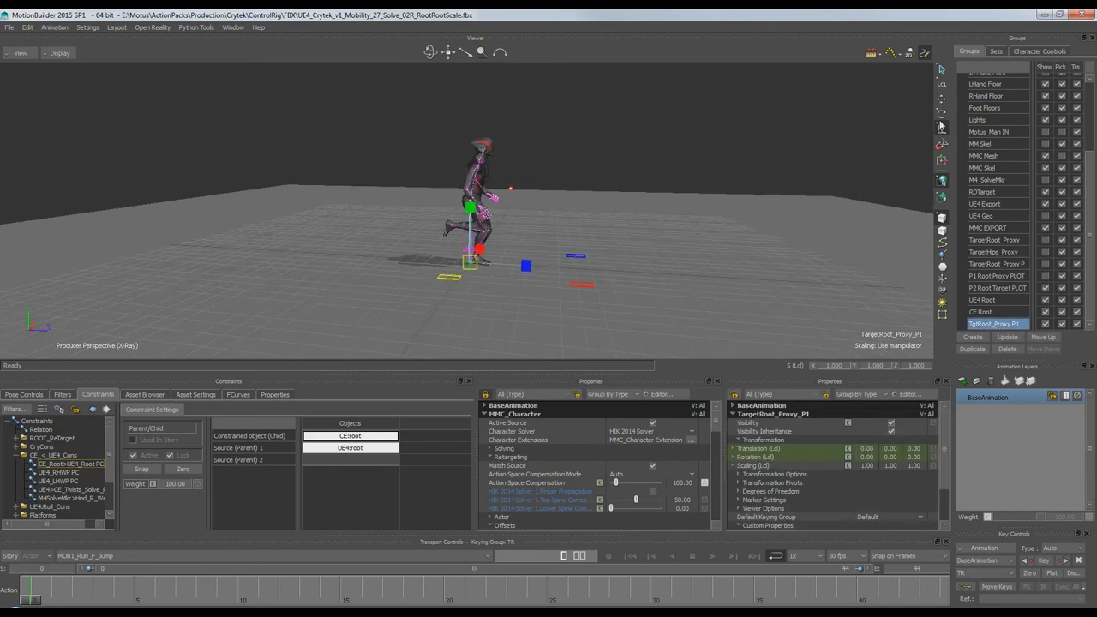
key(shift+d)
key(ctrl+a)
key(ctrl+space)
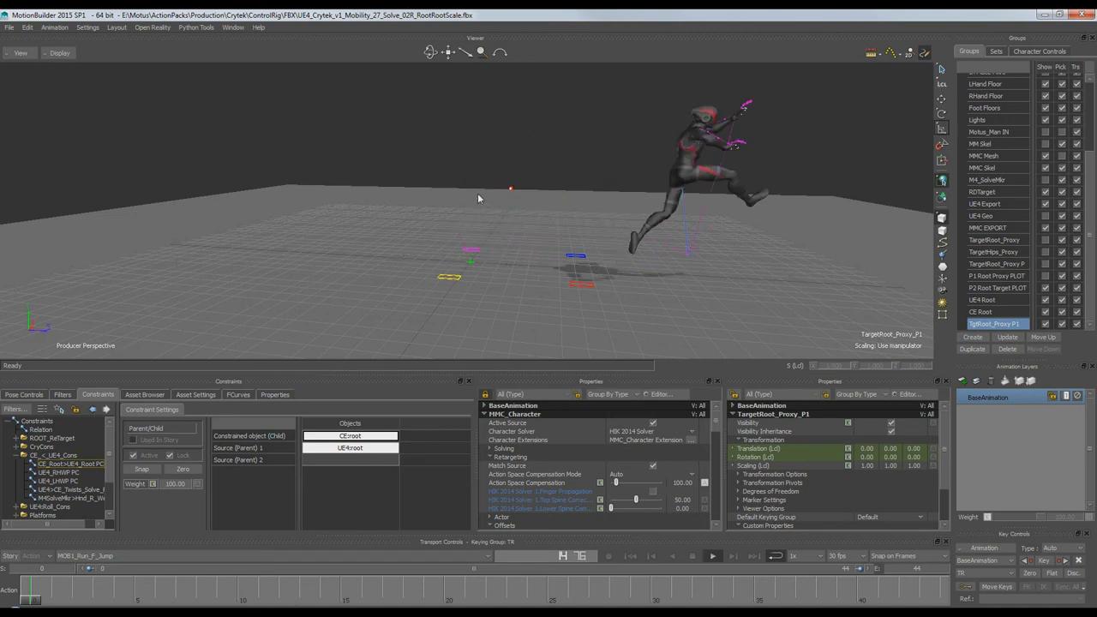
shift+drag(477, 195, 370, 194)
ctrl+drag(435, 134, 452, 214)
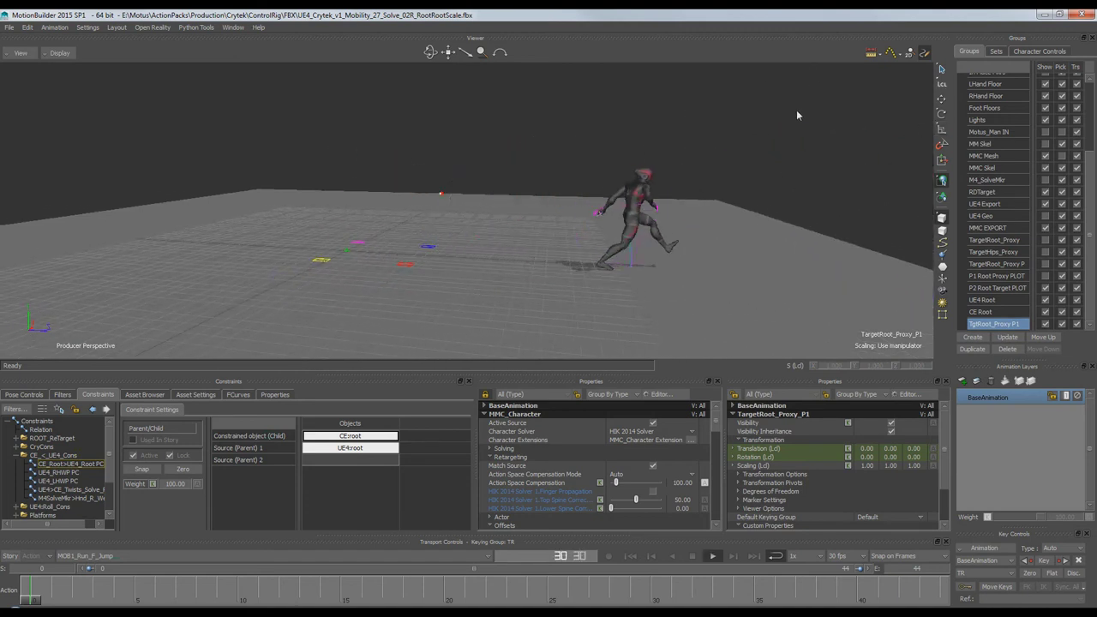